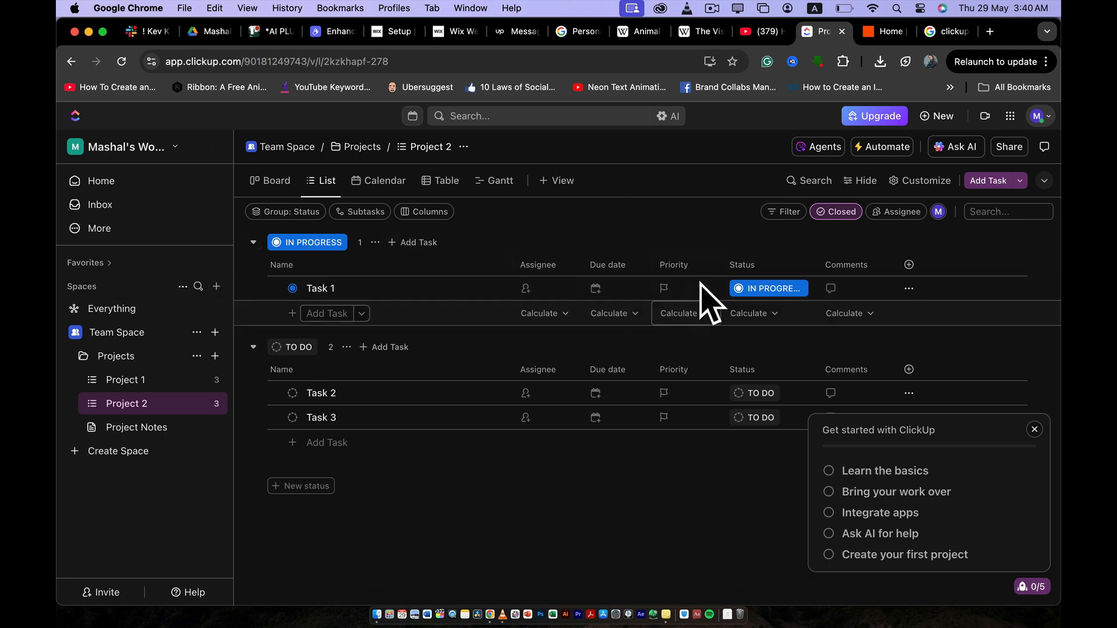
Step: Switch to Zapier and create a new blank Zap
click(882, 35)
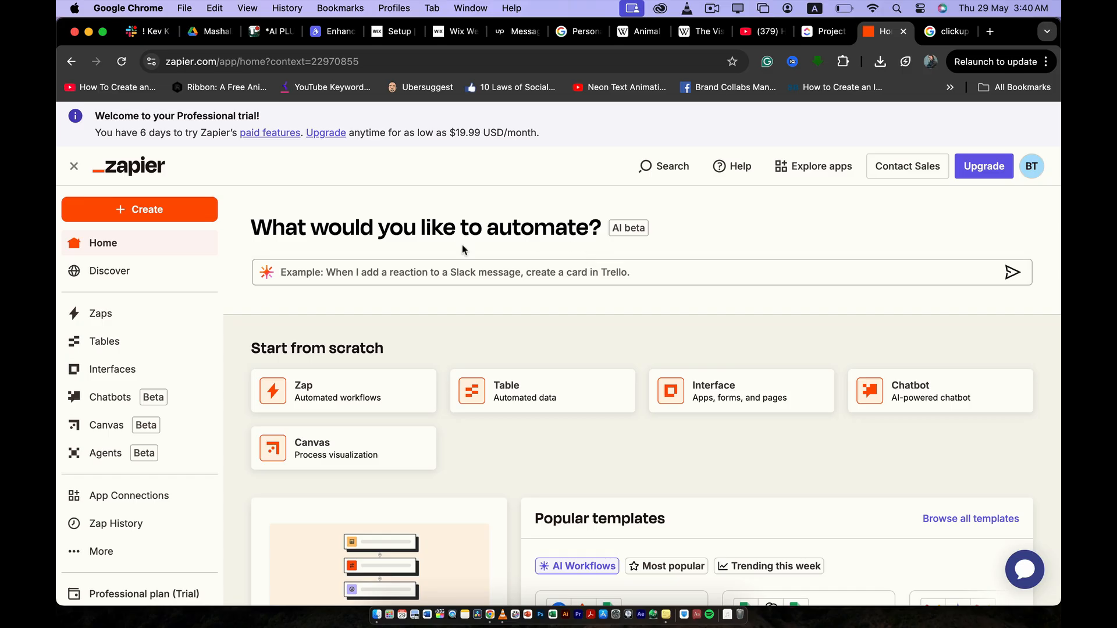
click(150, 216)
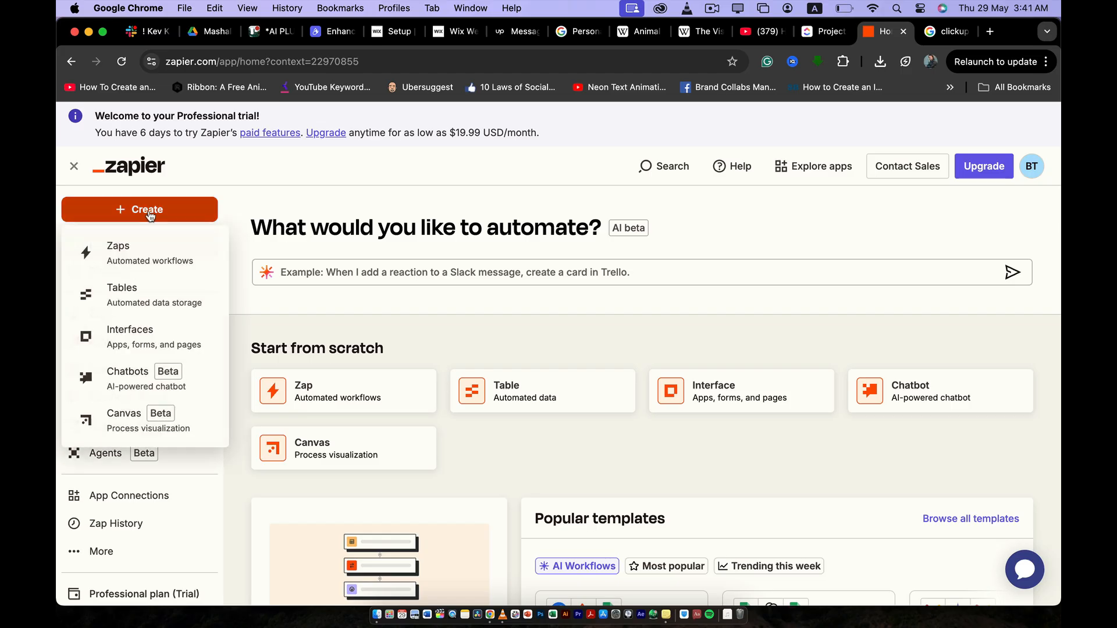
click(126, 258)
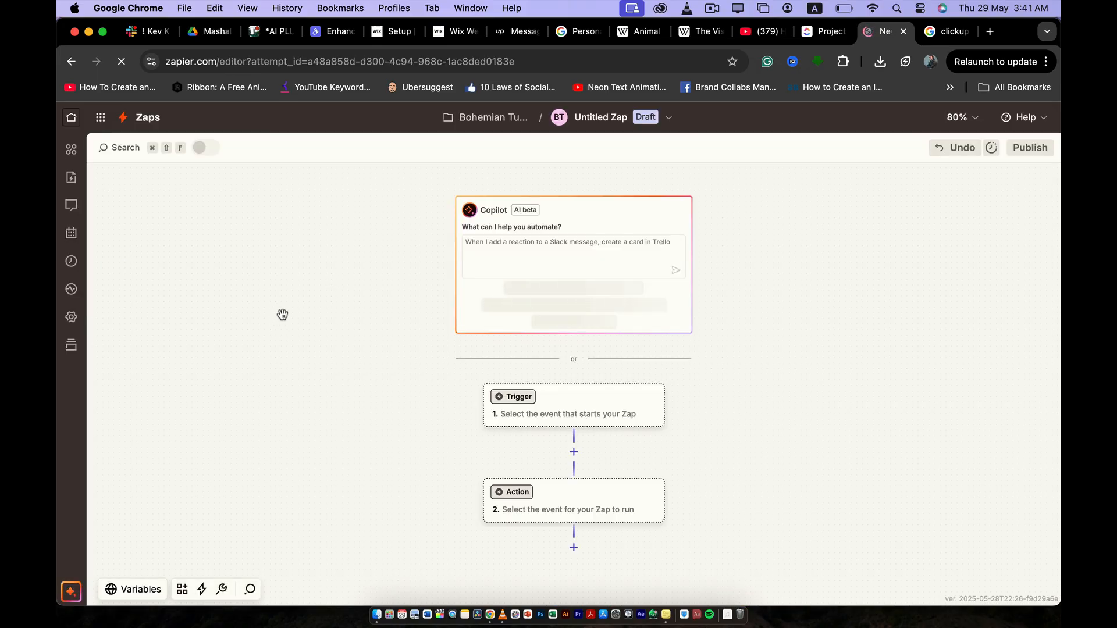
click(565, 262)
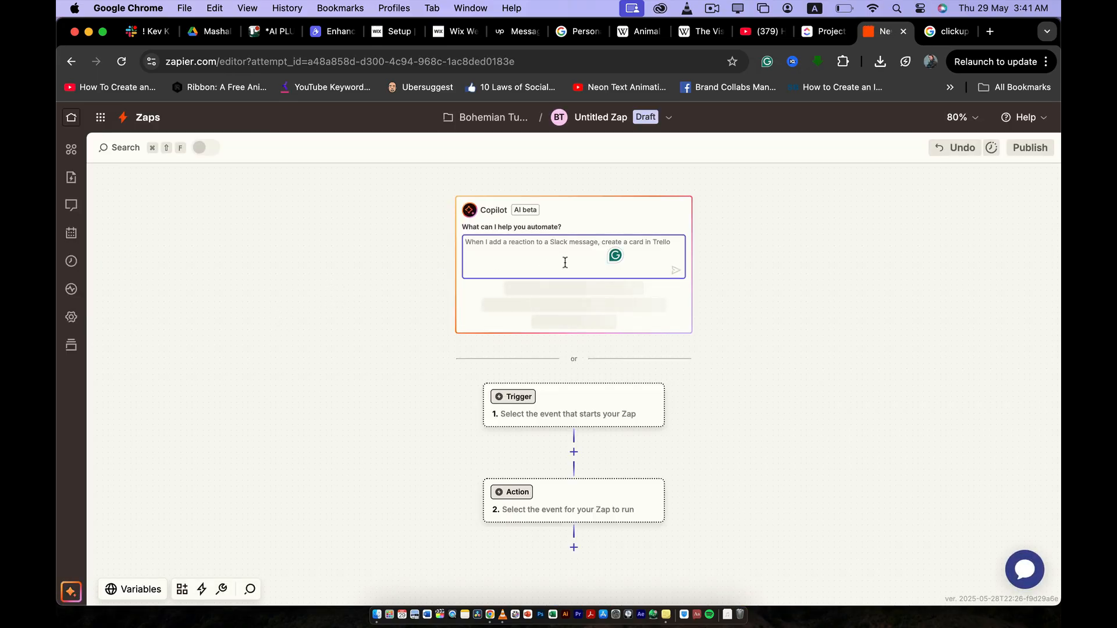
text(do wh)
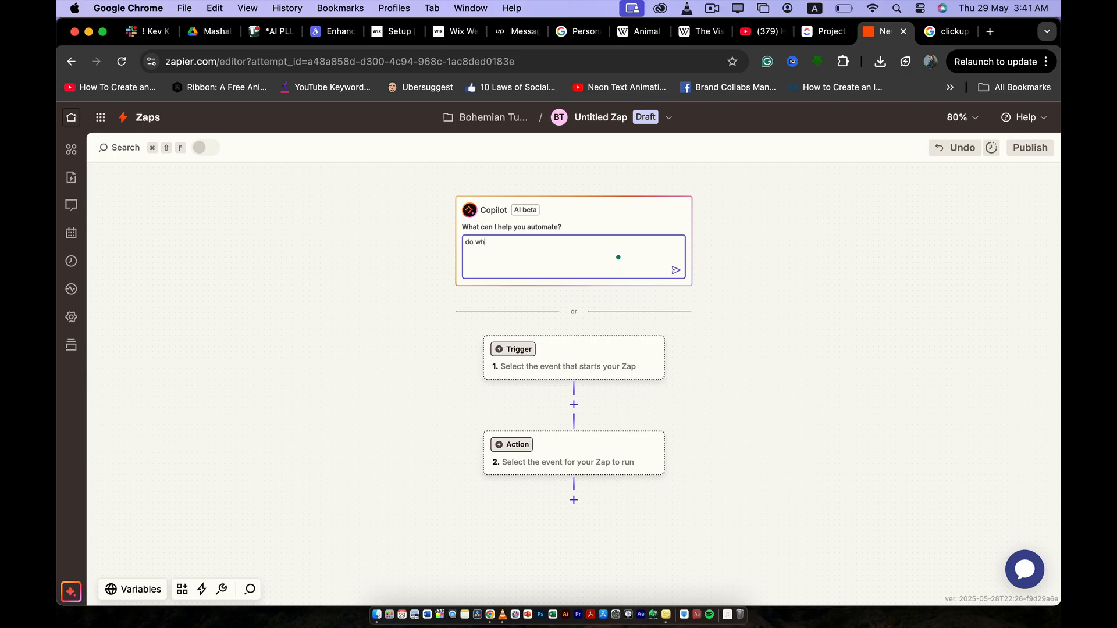
text(atever)
key(BackSpace)
text(er)
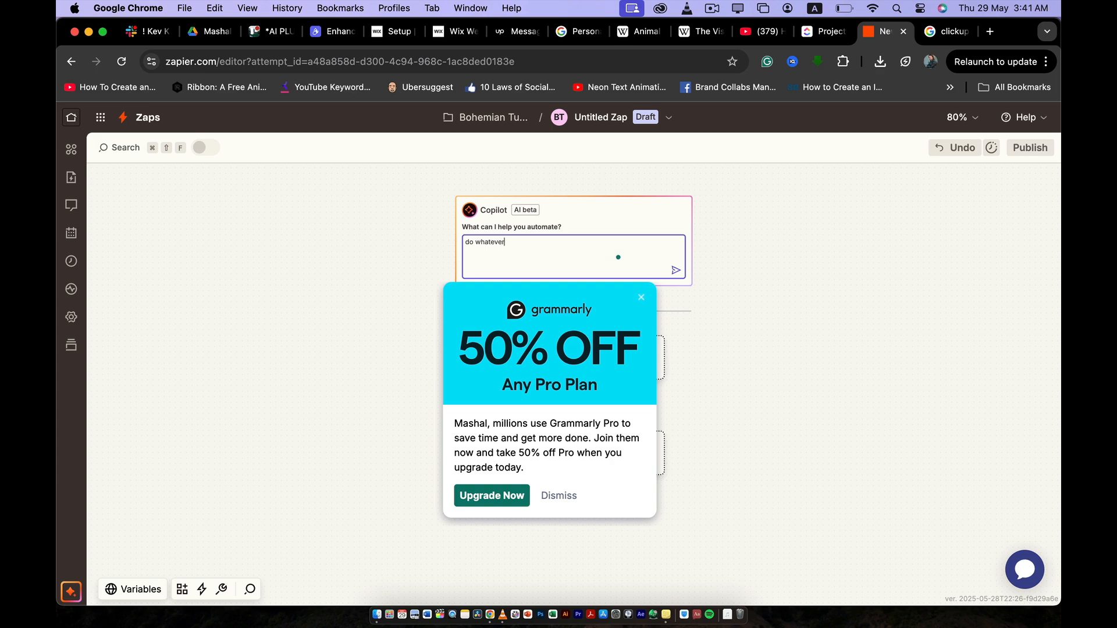
click(641, 297)
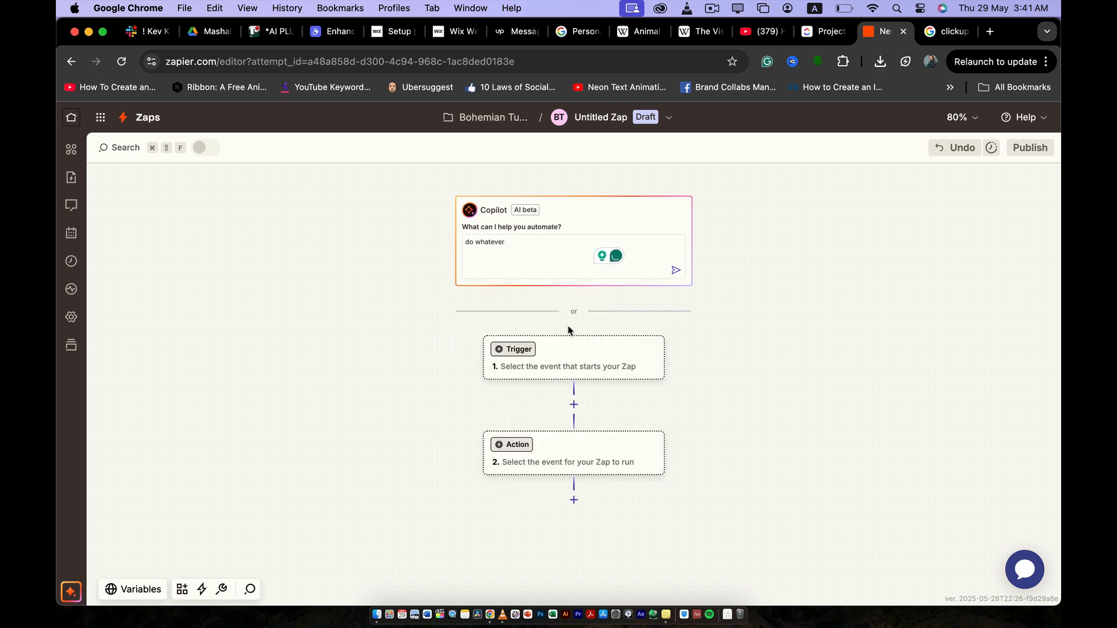
click(527, 349)
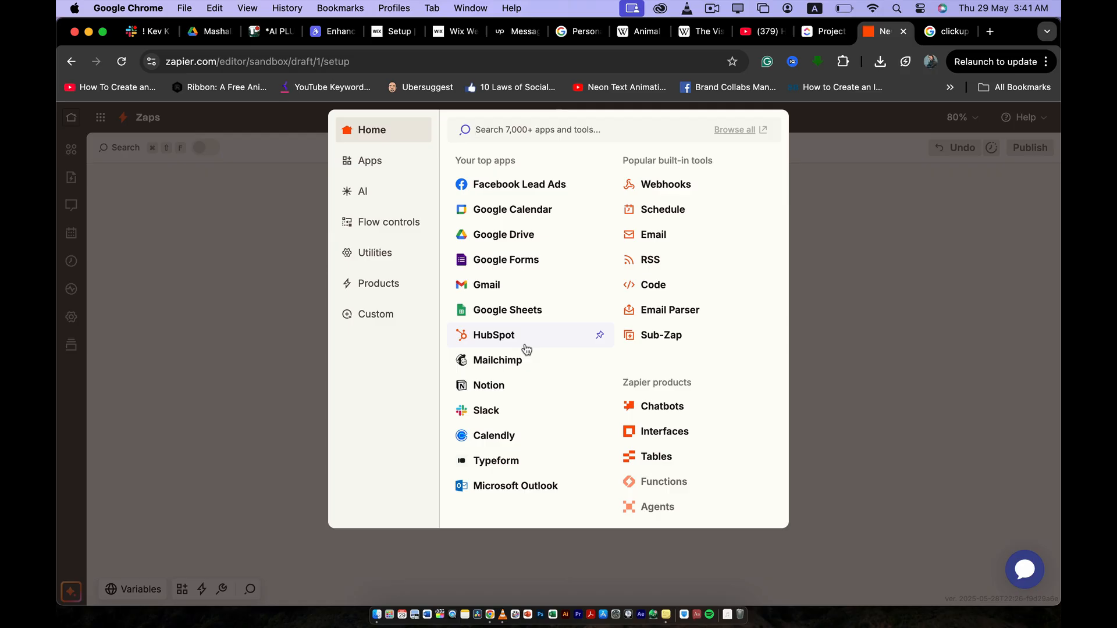
click(885, 208)
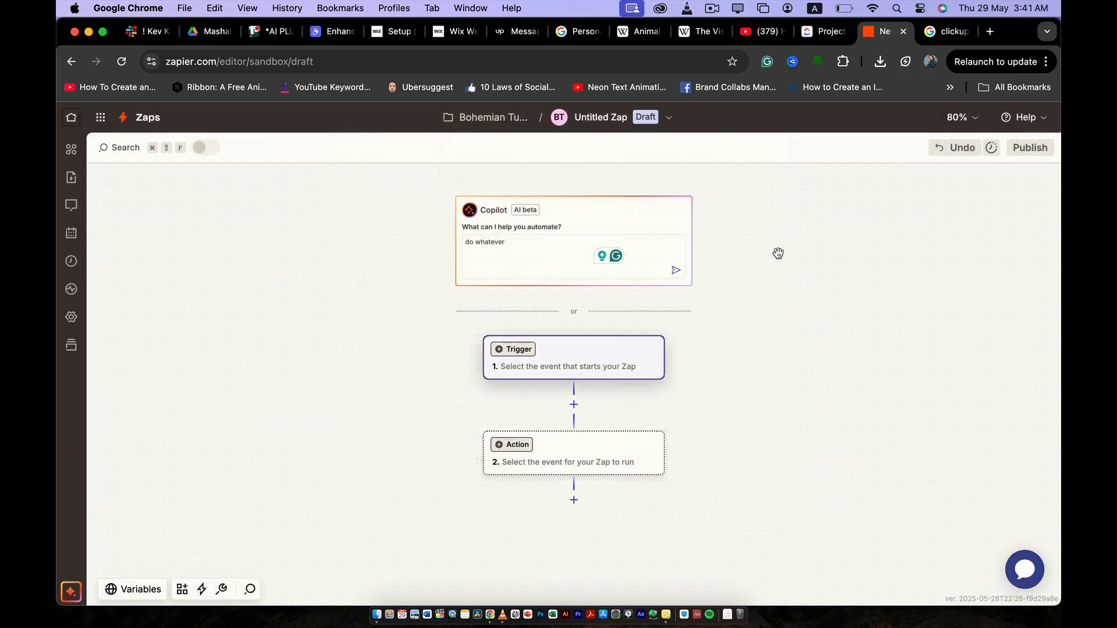
triple_click(513, 247)
key(BackSpace)
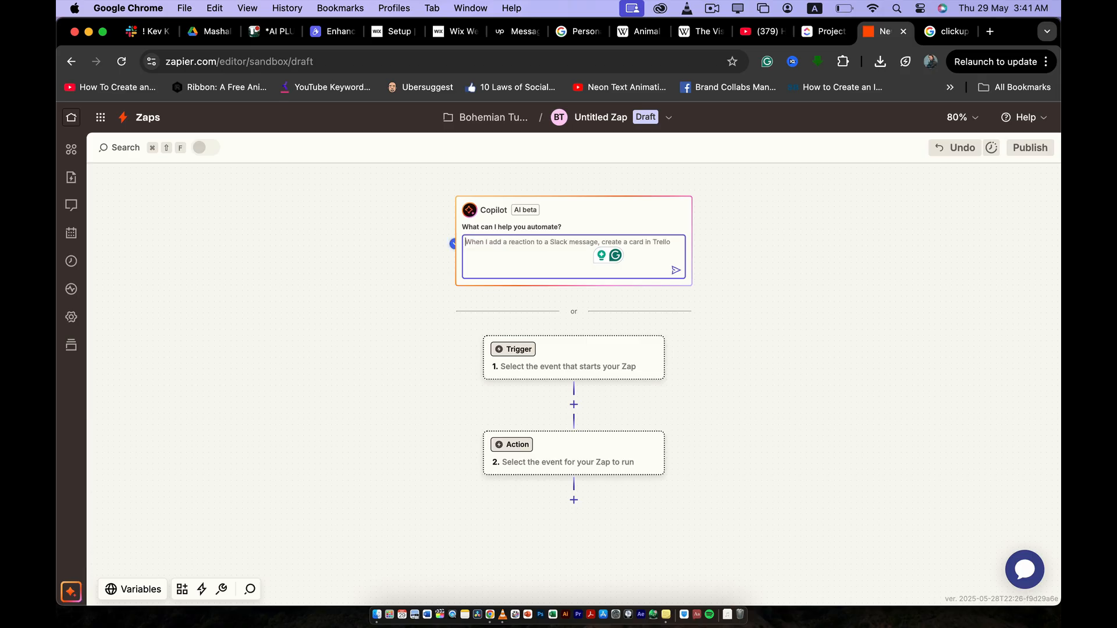
Step: Search the trigger apps for "click" and set ClickUp as the Zap's trigger app
click(526, 350)
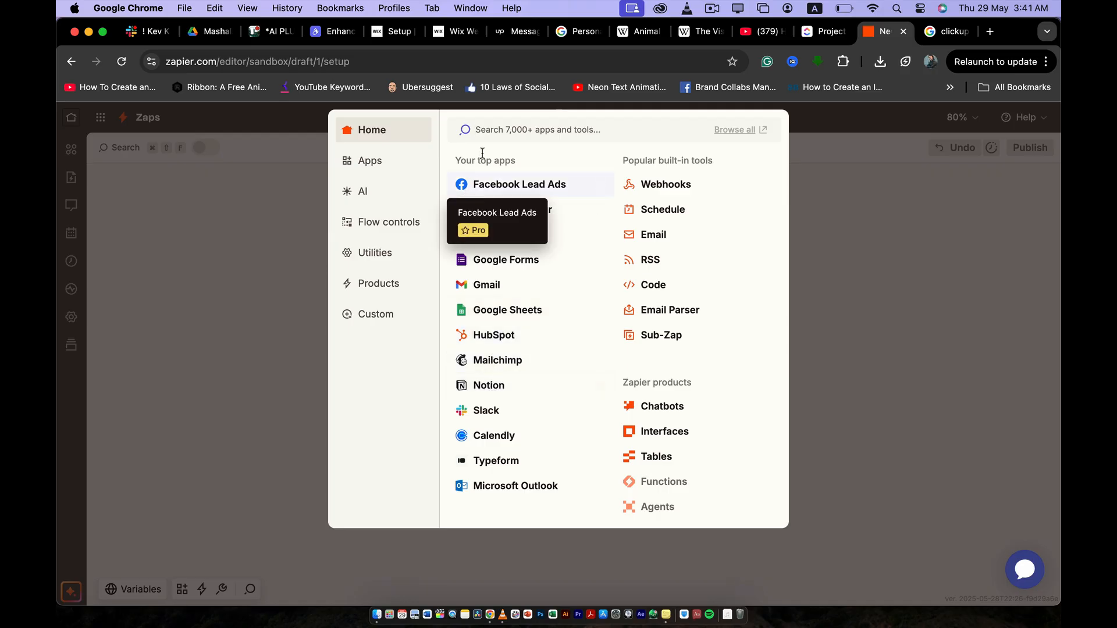
text(c)
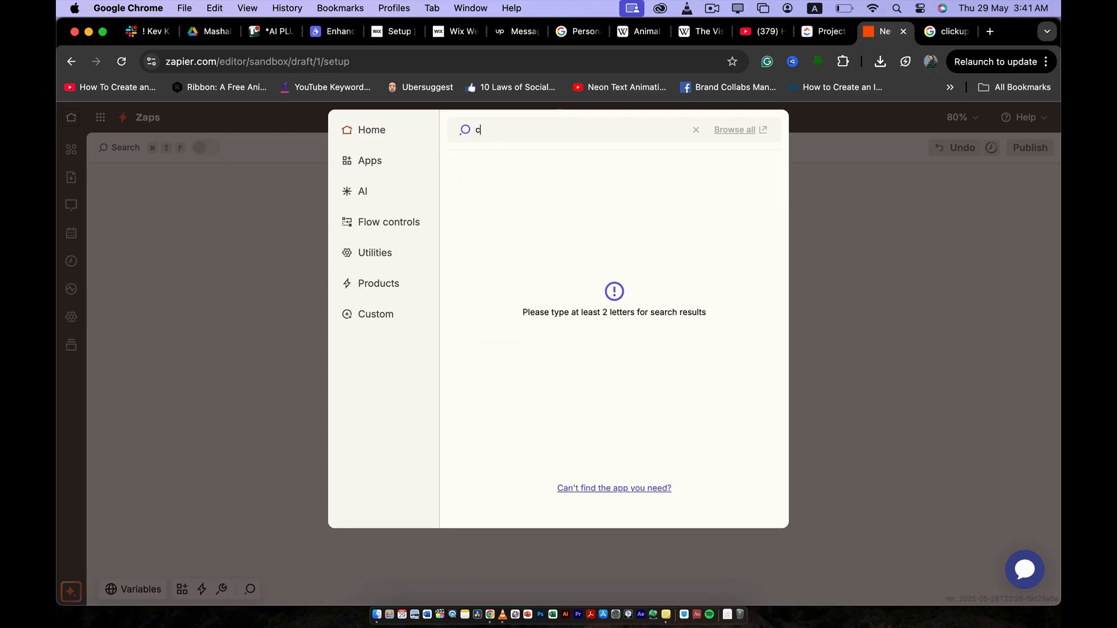
text(lick)
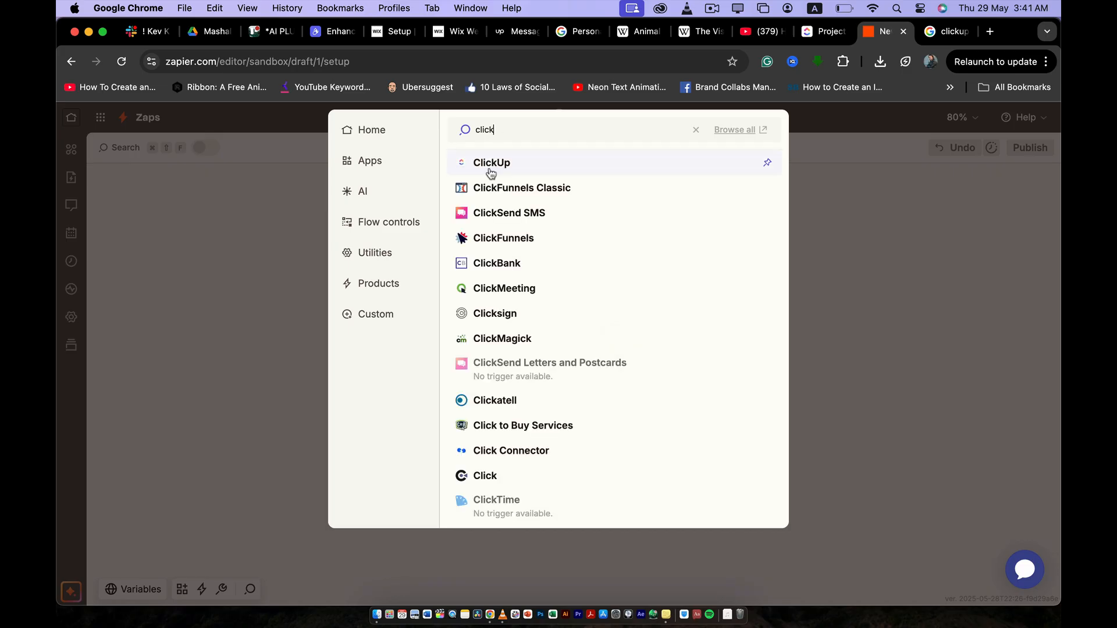
click(489, 170)
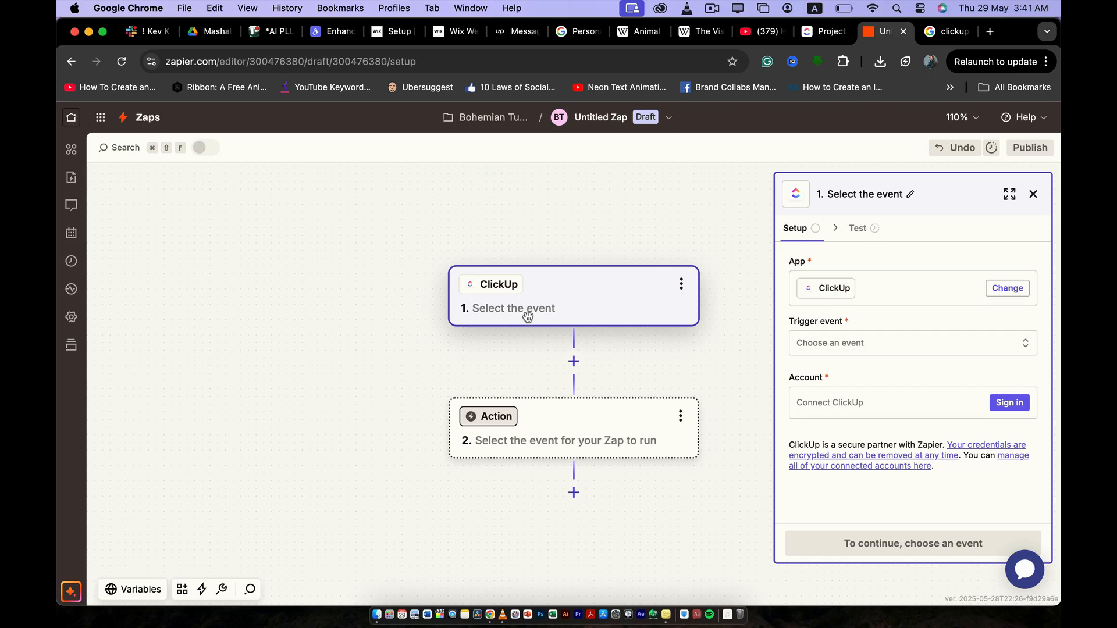
Step: Search the ClickUp trigger events for "tas" and set the trigger event to New Task
click(804, 348)
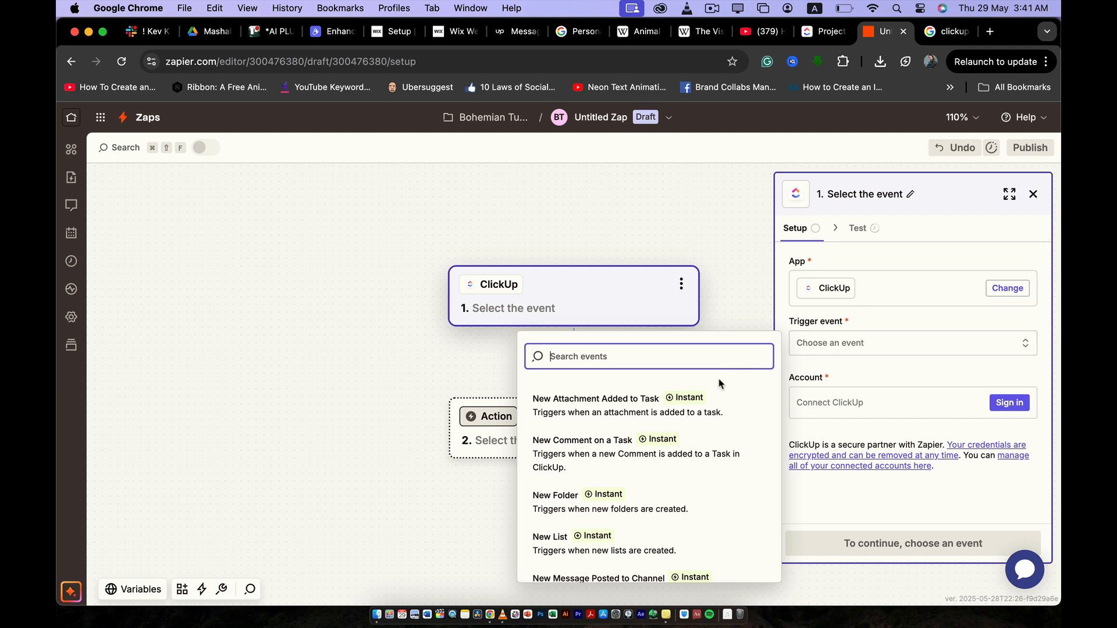
scroll(656, 411, down, 2)
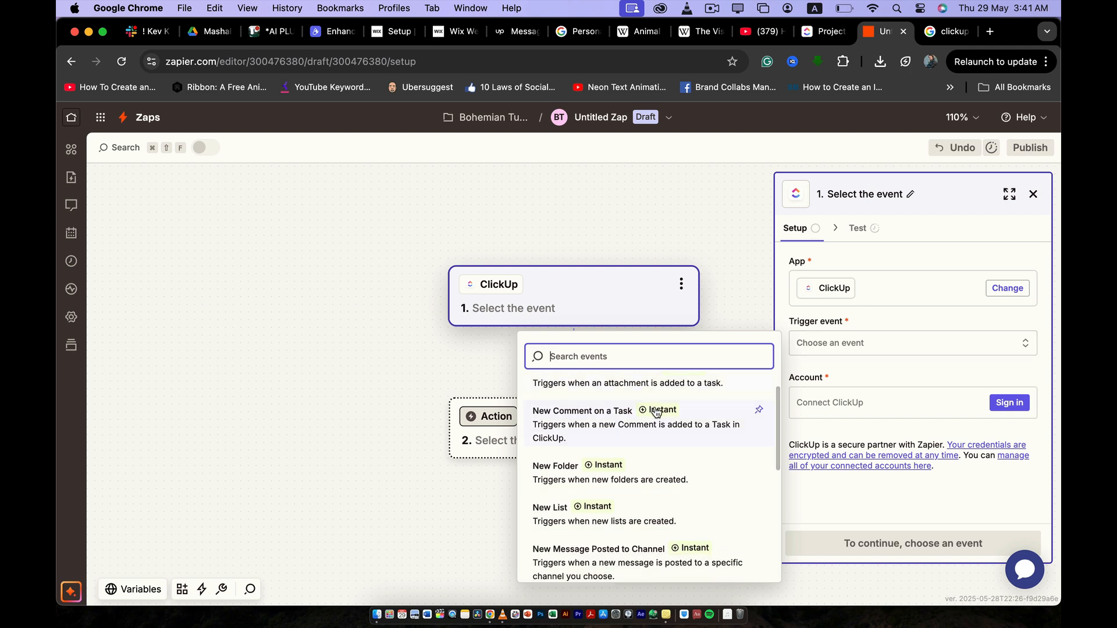
scroll(656, 412, down, 1)
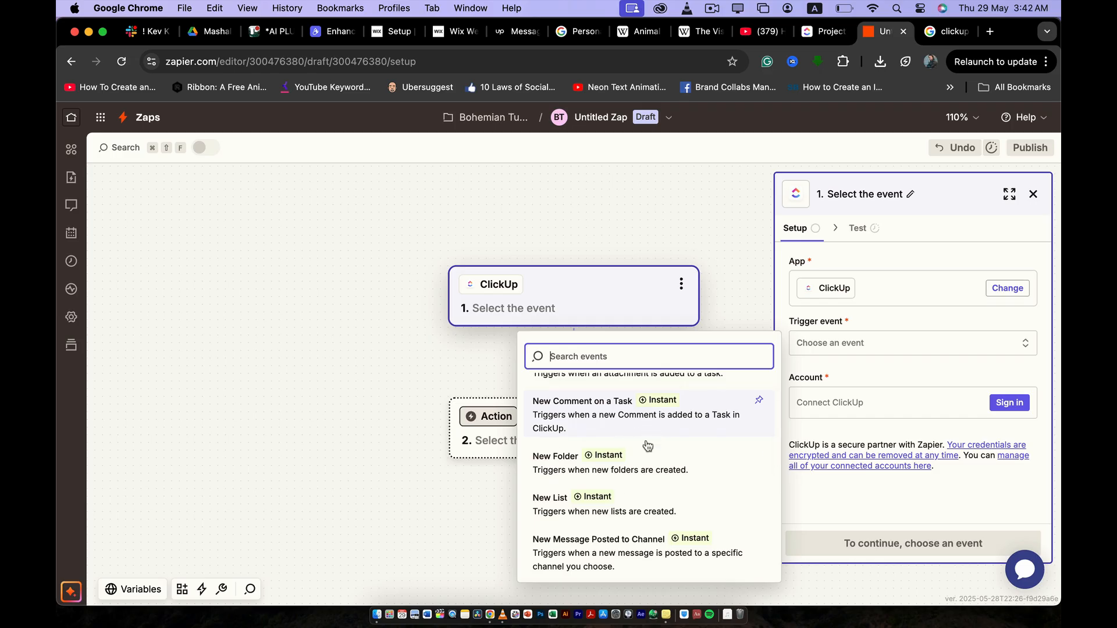
scroll(616, 510, down, 3)
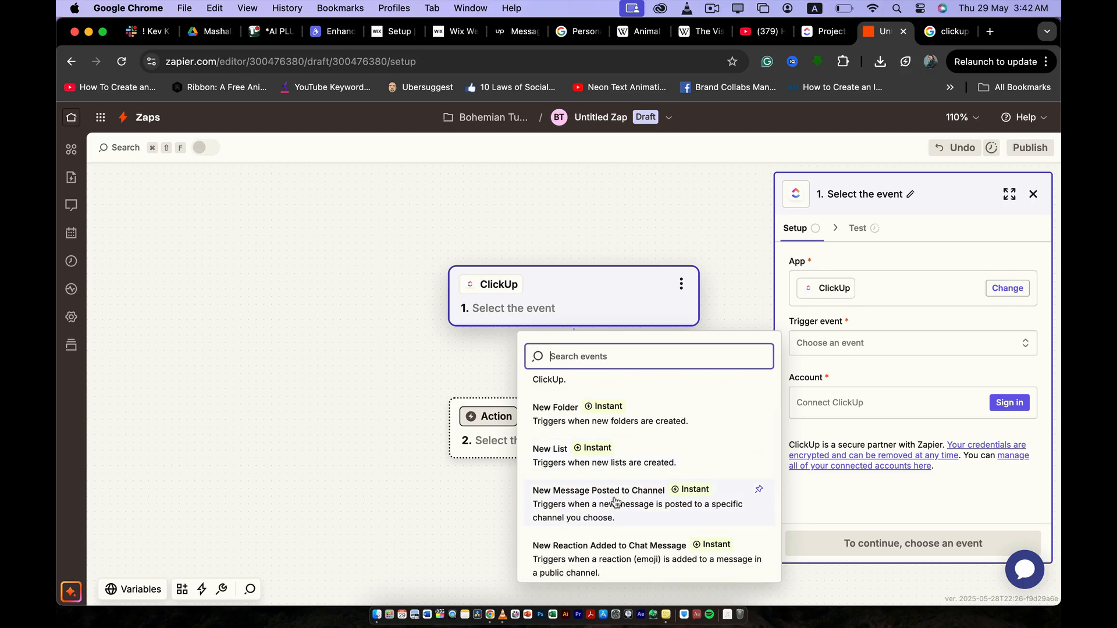
text(tas)
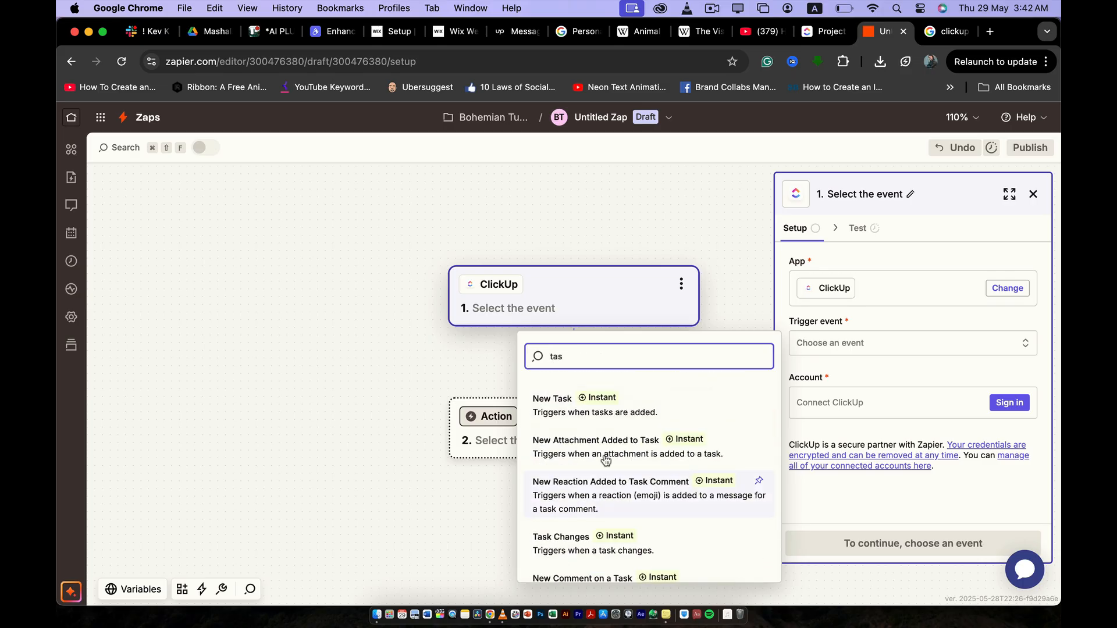
click(615, 410)
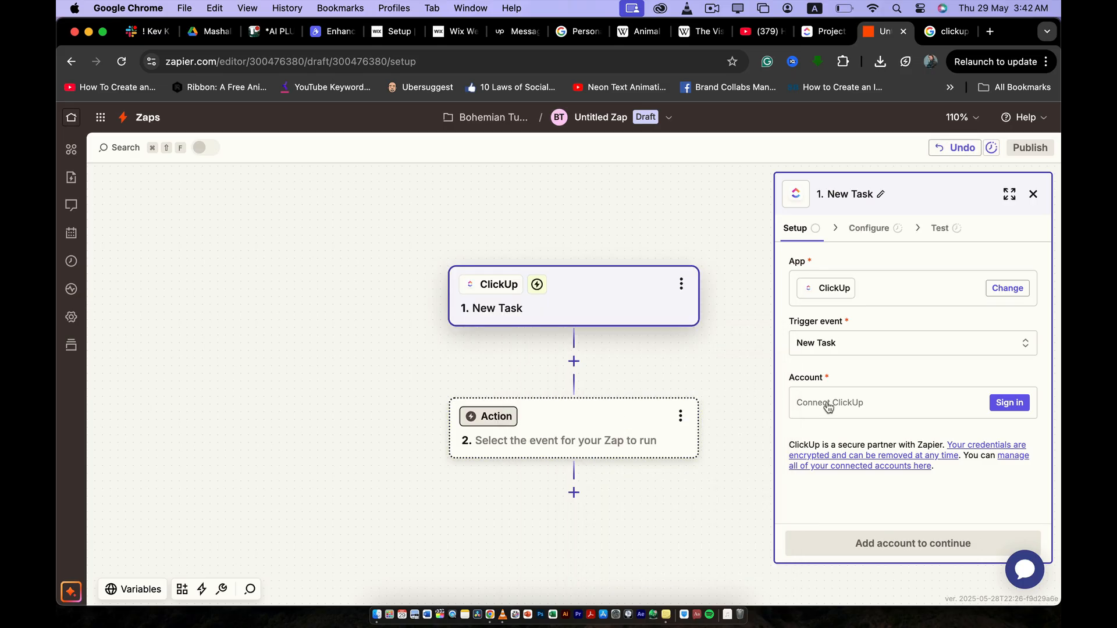
Step: Try to connect a ClickUp account to the New Task trigger and reload the Zap editor page
click(1008, 405)
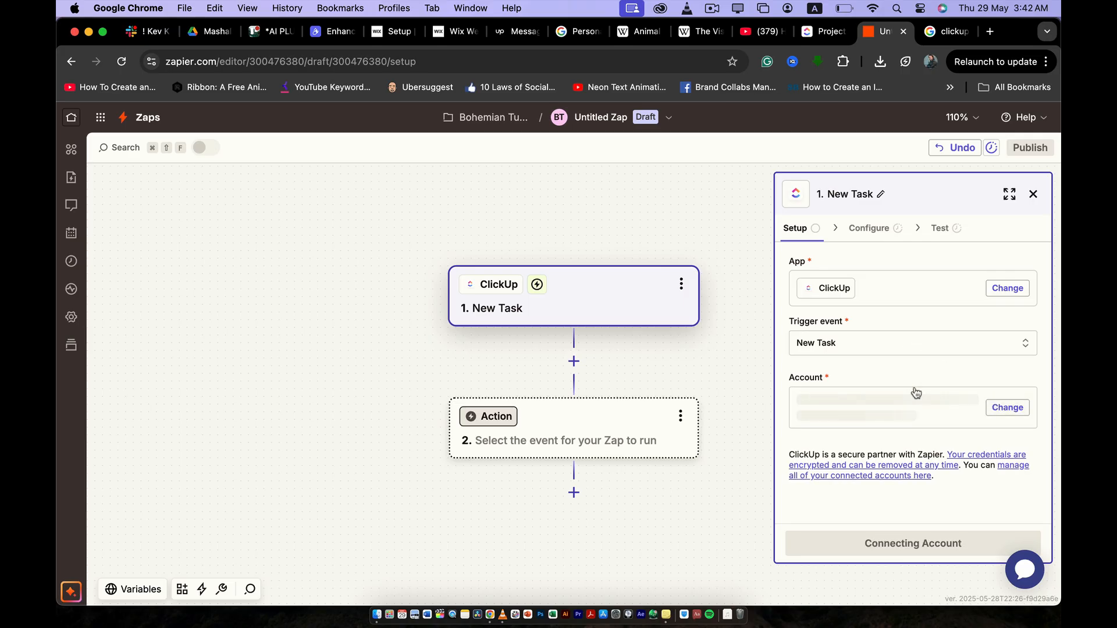
click(823, 32)
click(880, 32)
click(851, 414)
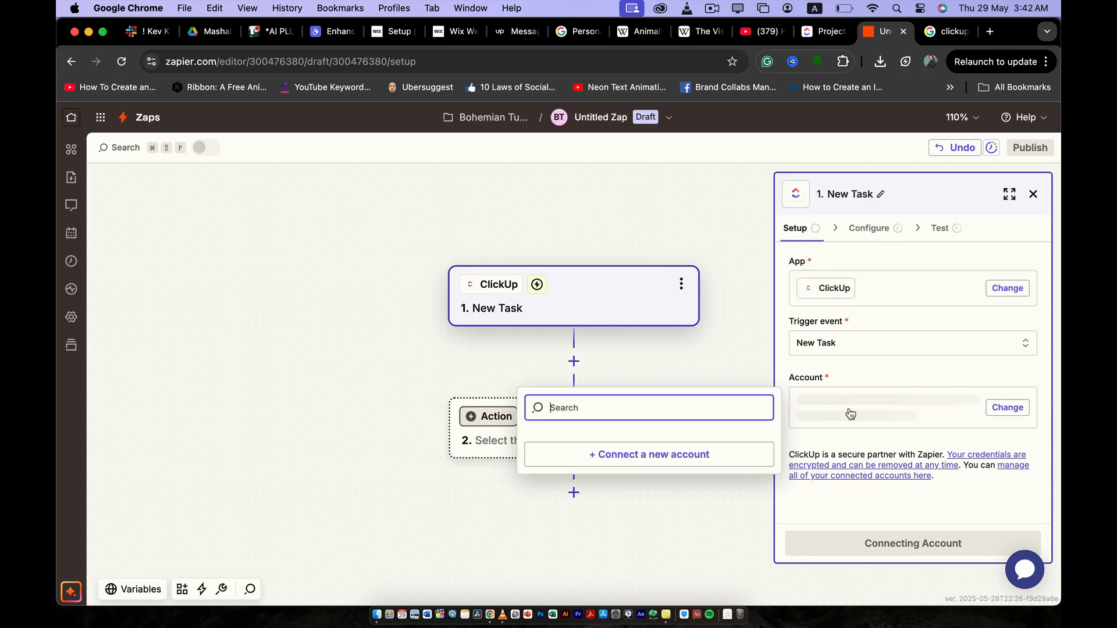
click(902, 377)
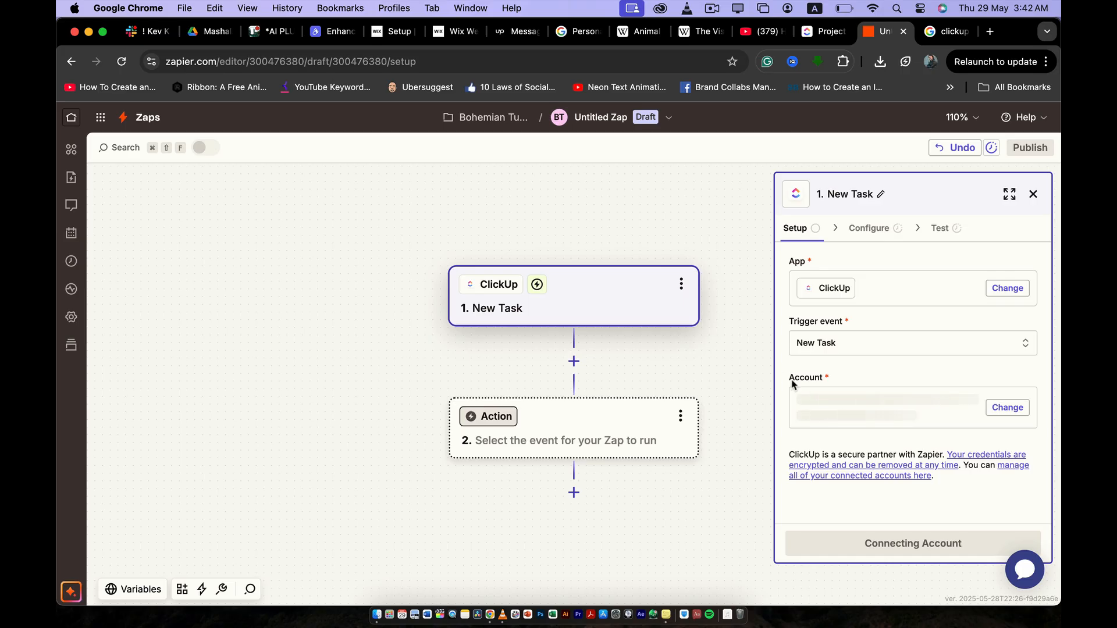
click(121, 61)
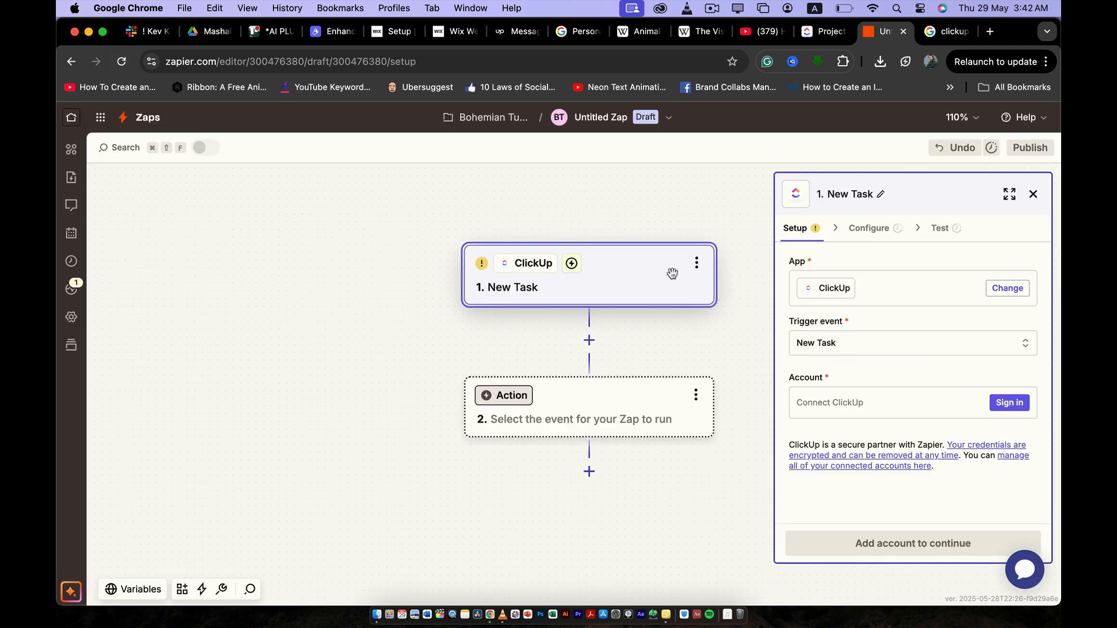
Step: Sign in to ClickUp from the New Task trigger and connect the available workspace to Zapier
click(843, 401)
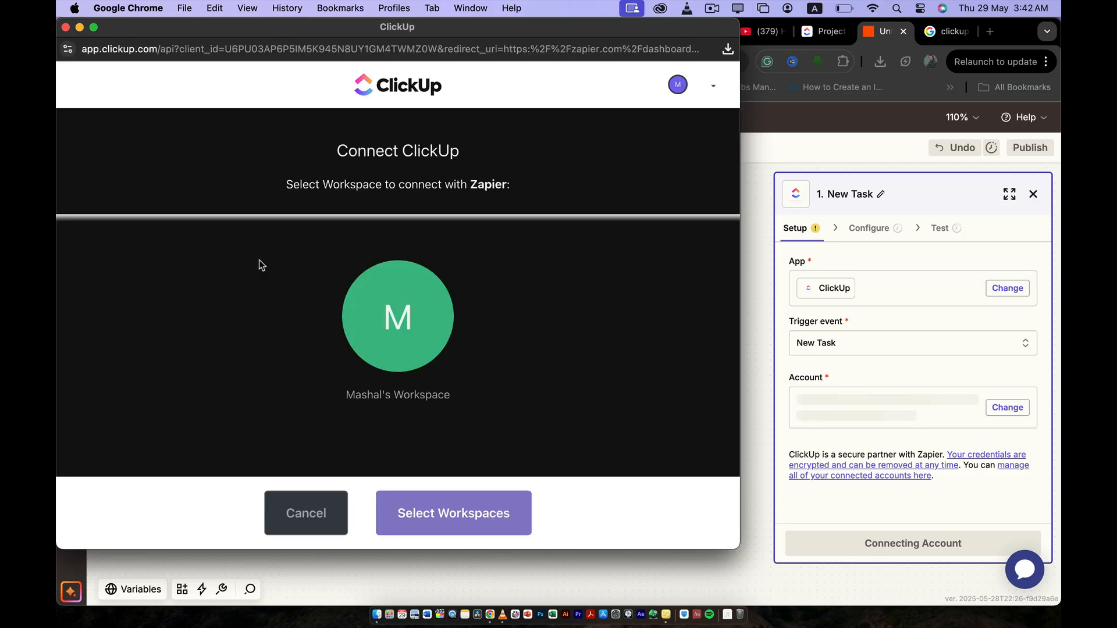
click(360, 298)
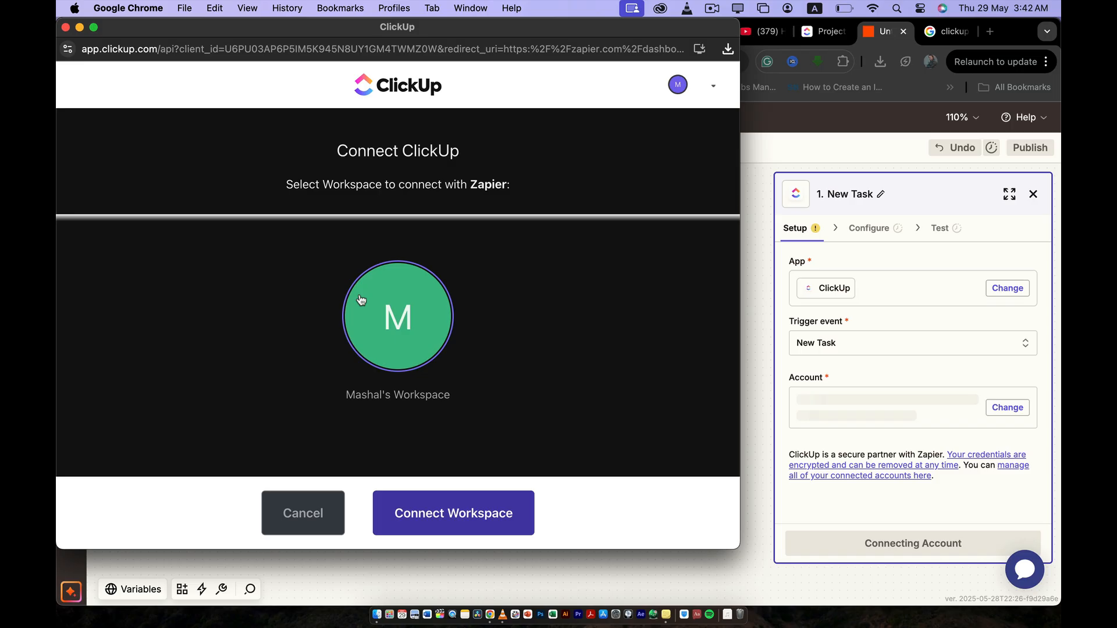
click(428, 505)
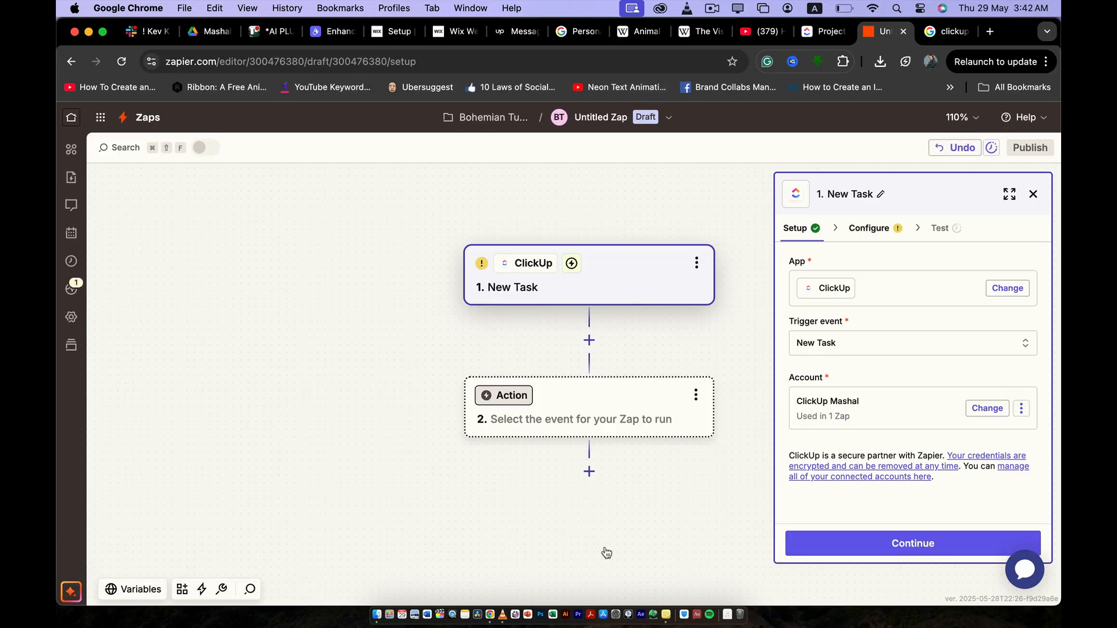
Step: Set Google Sheets as the Zap's action app with the Clear Spreadsheet Row(s) event
click(594, 423)
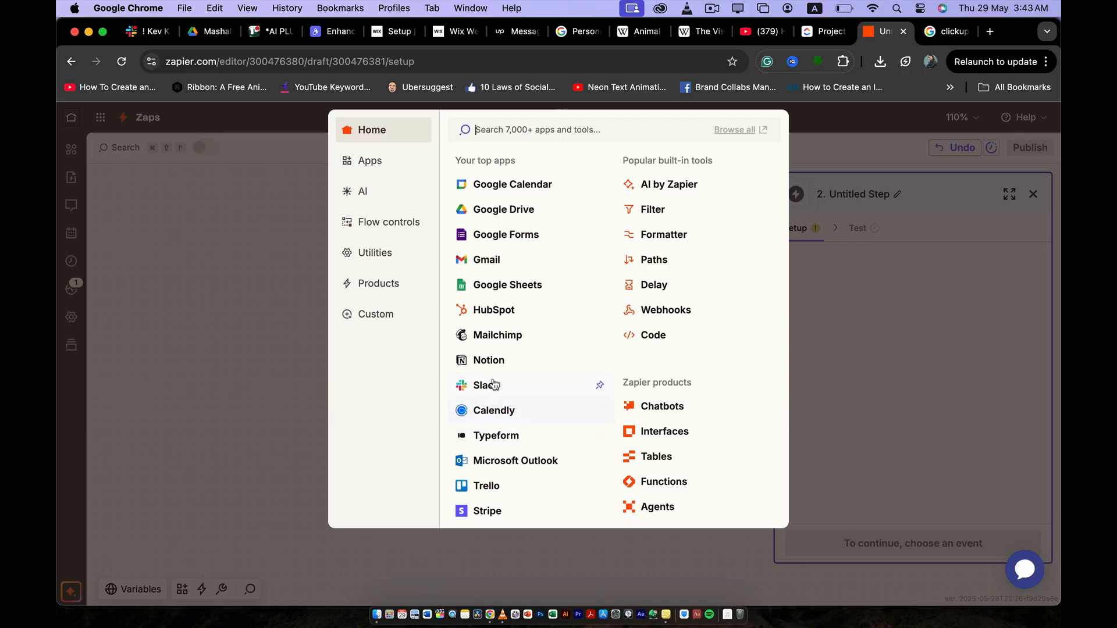
click(493, 292)
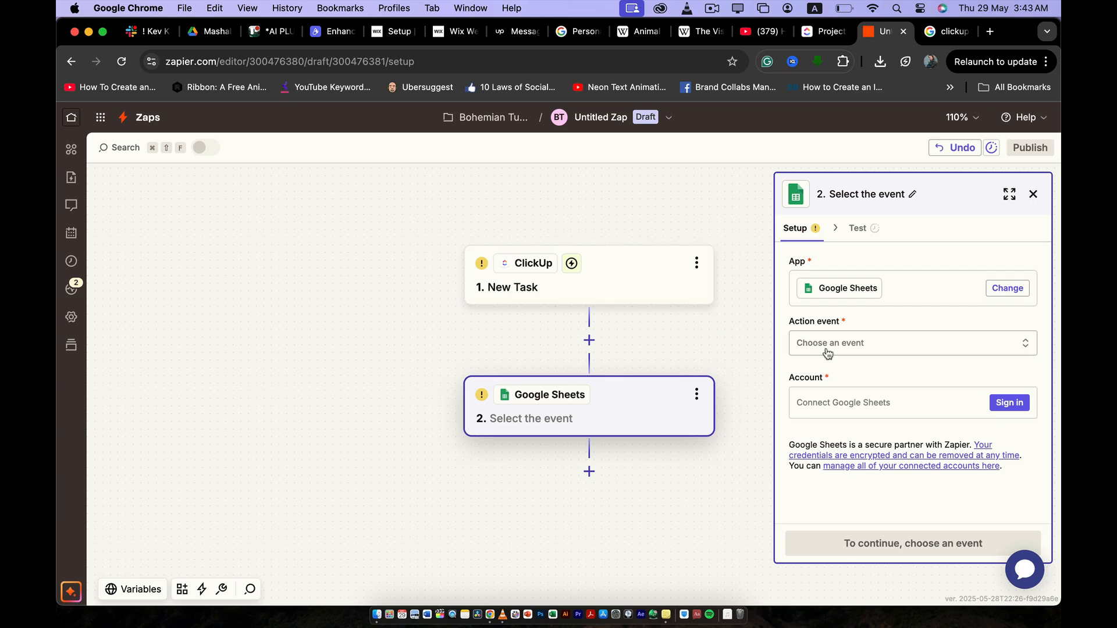
click(856, 351)
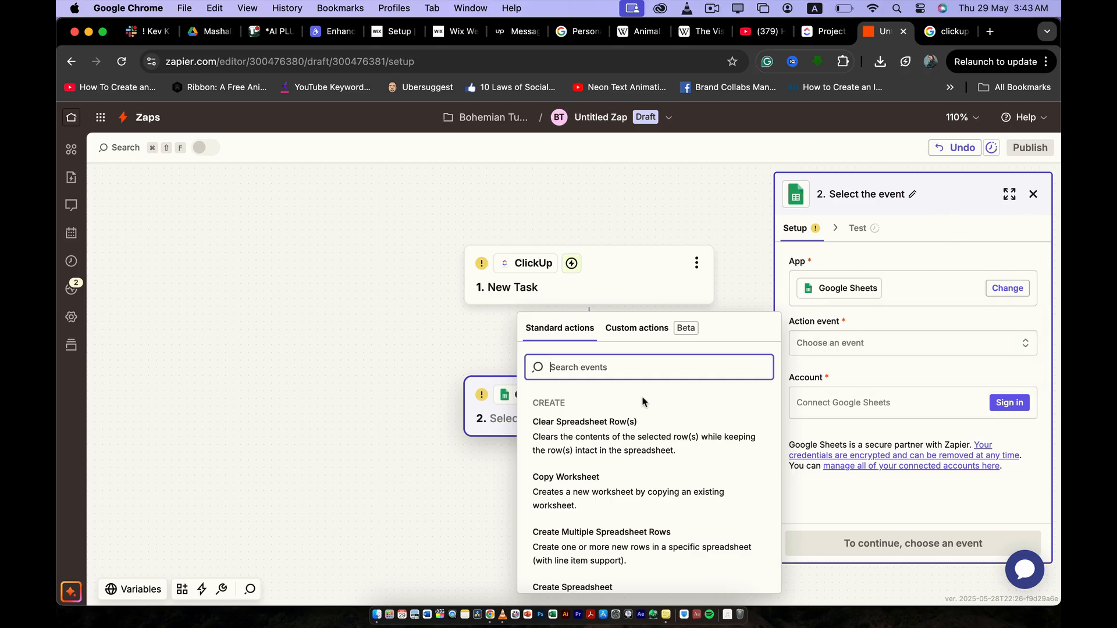
click(614, 437)
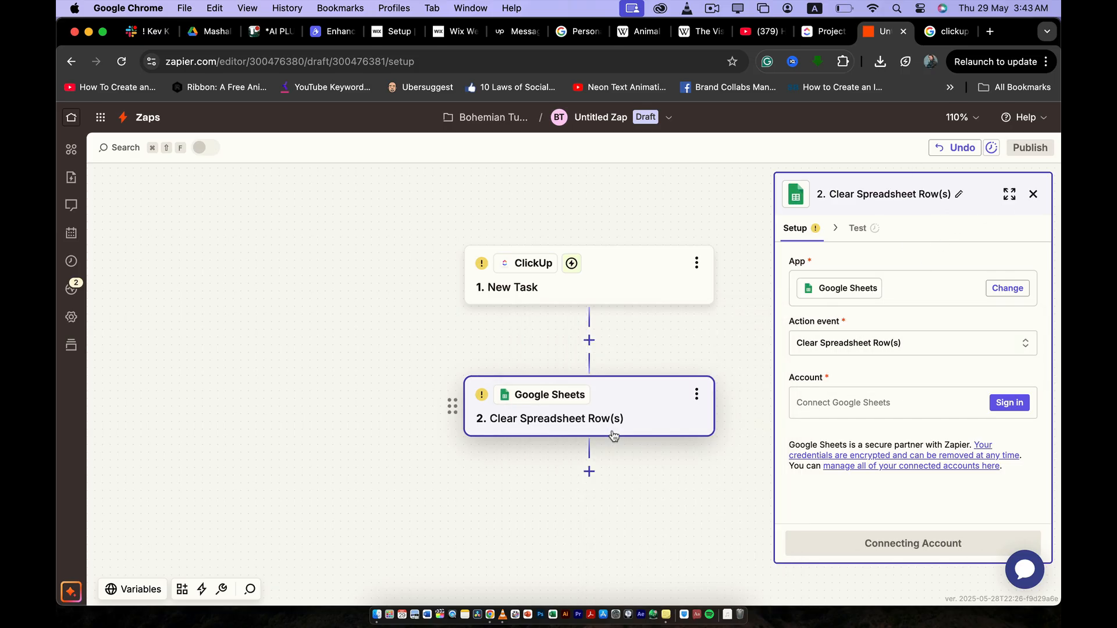
Step: Change the Google Sheets action event to Create Spreadsheet
click(953, 352)
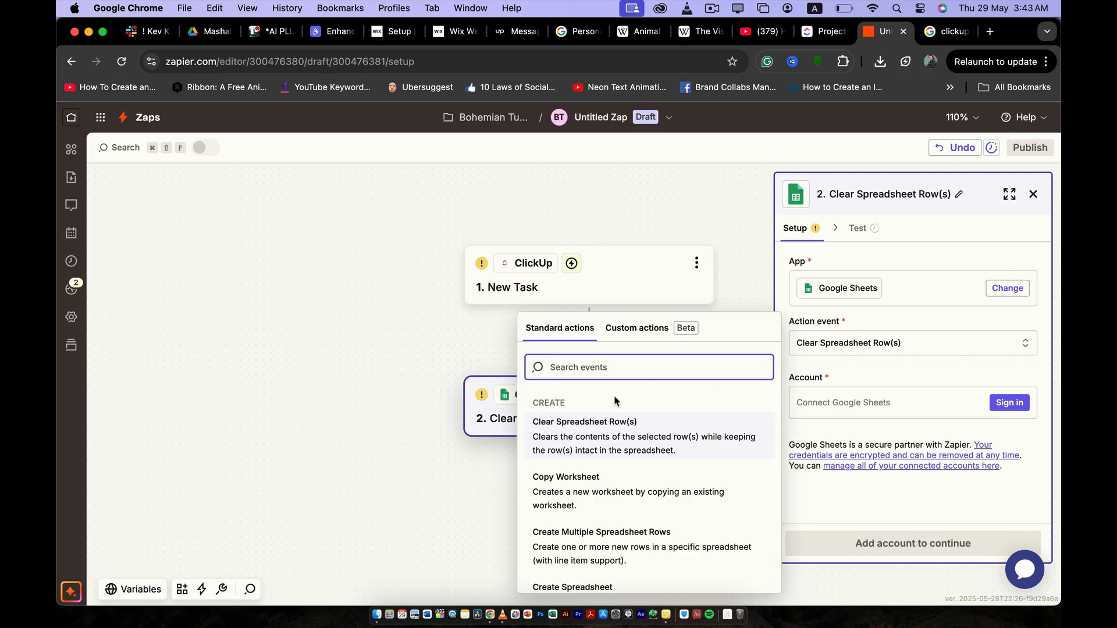
scroll(653, 457, down, 3)
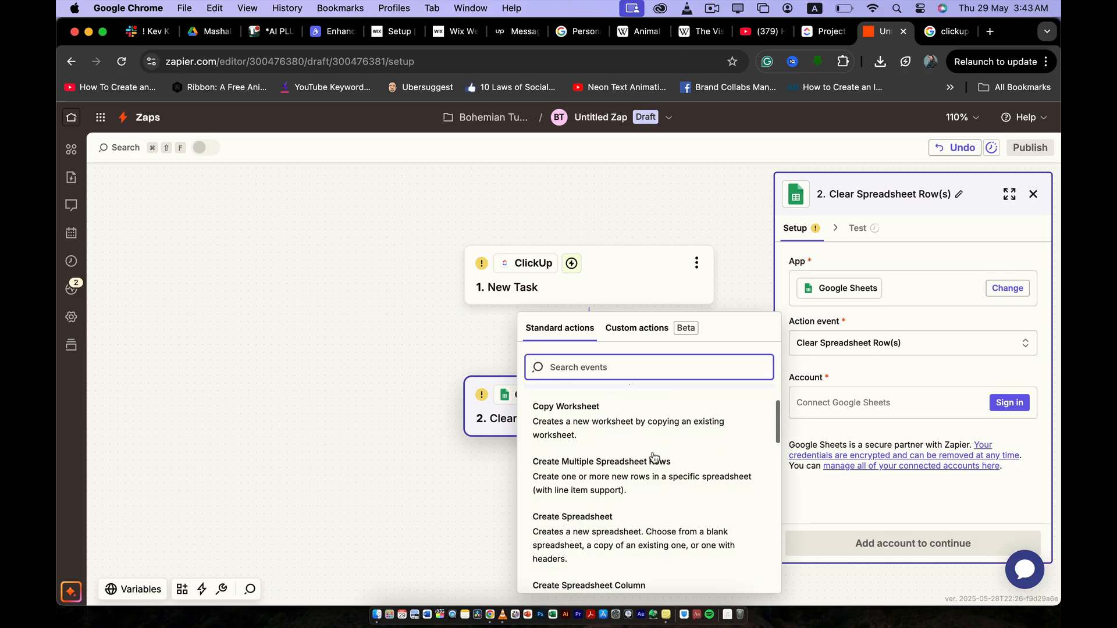
scroll(633, 529, down, 1)
click(612, 513)
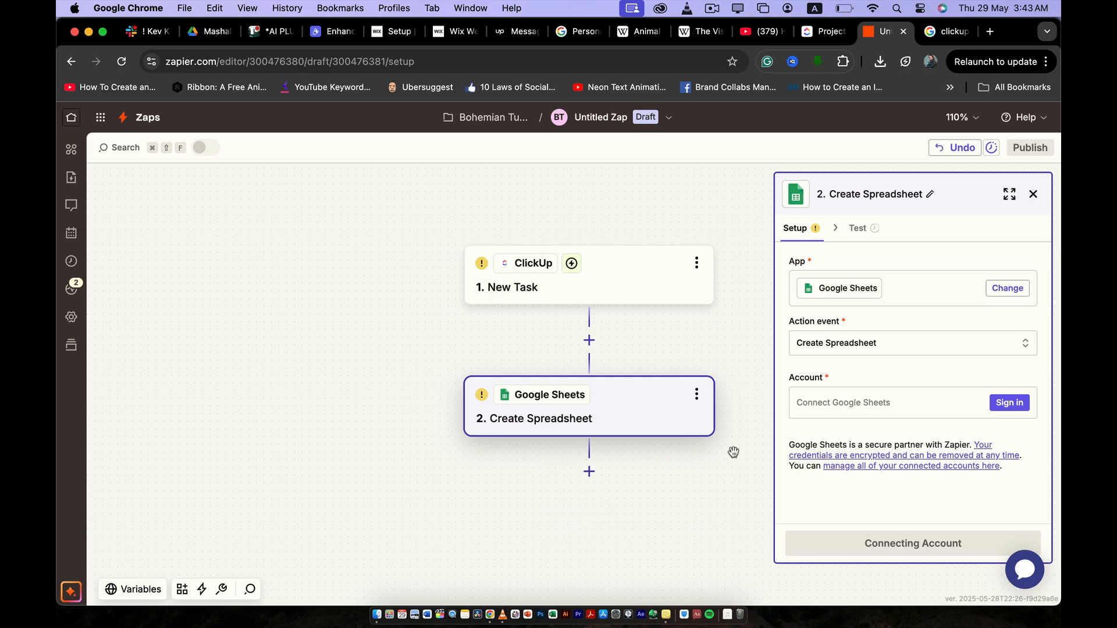
Step: Try to connect a Google Sheets account to the Create Spreadsheet action and close the action's settings
click(825, 415)
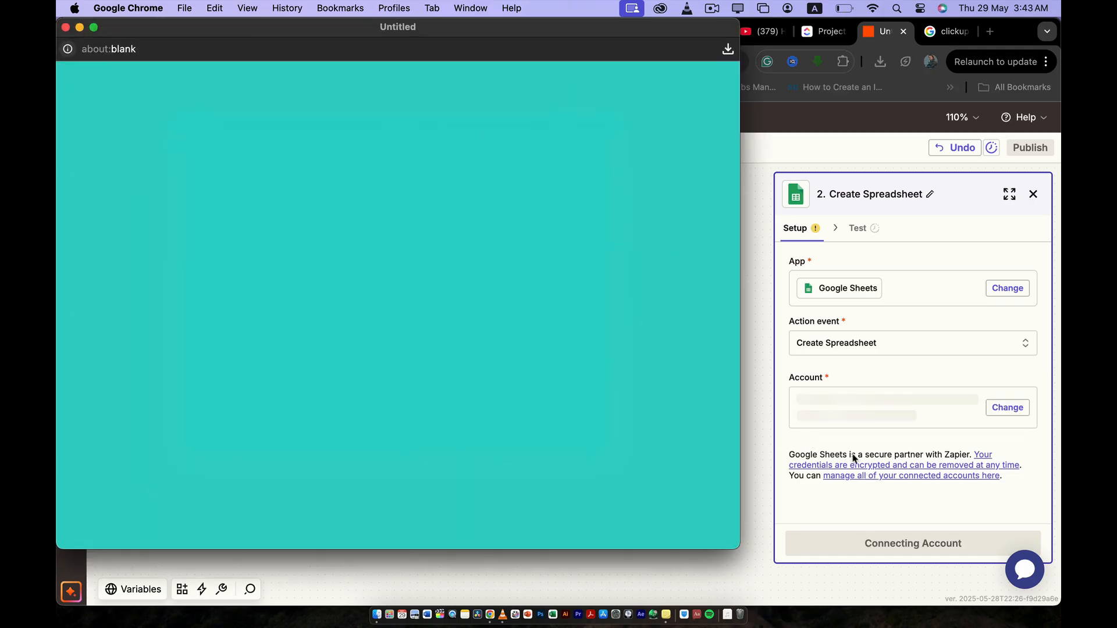
click(66, 28)
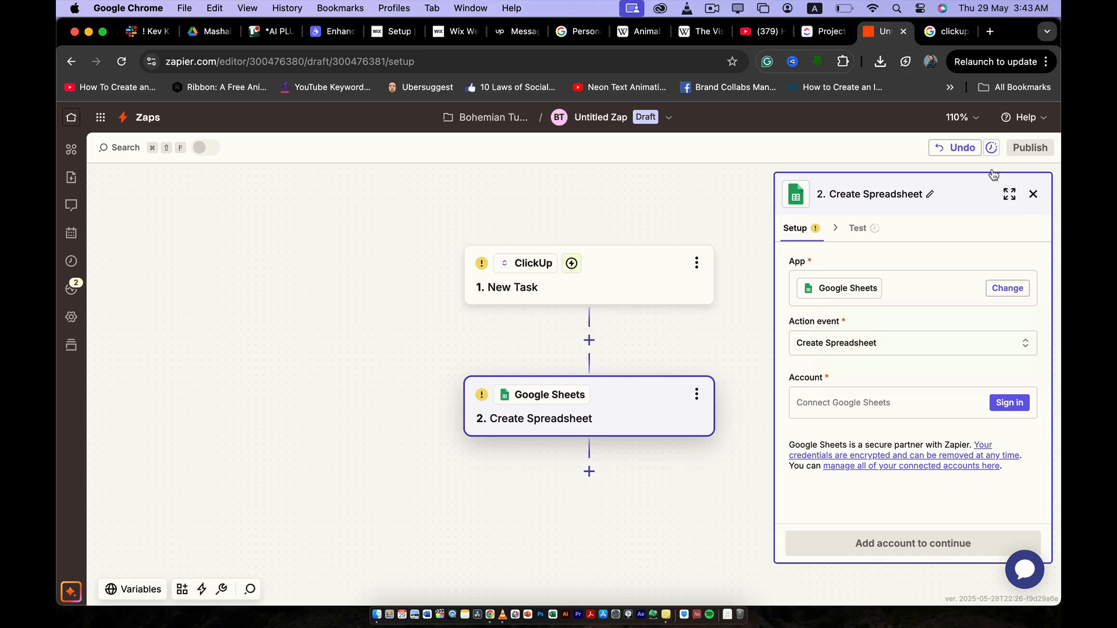
click(821, 31)
click(884, 31)
click(1033, 193)
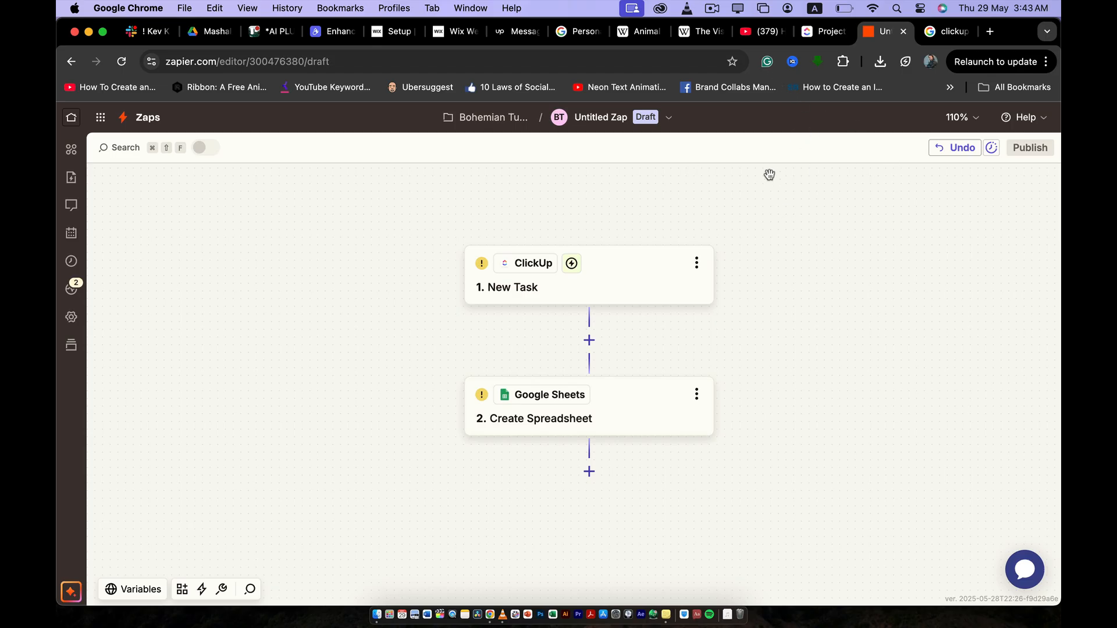
scroll(756, 176, left, 10)
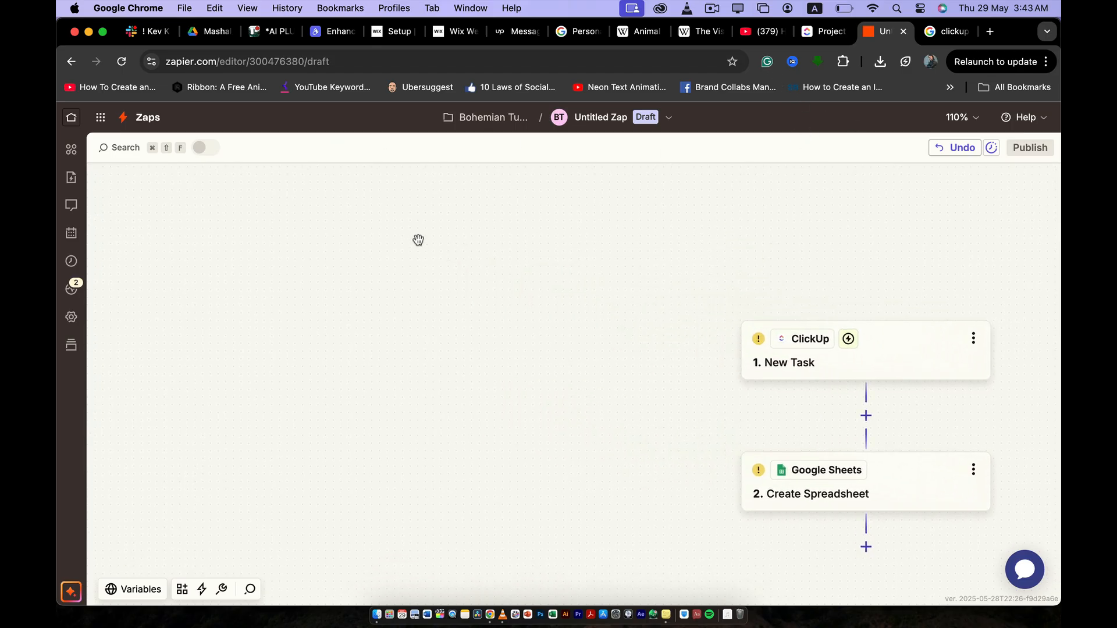
Step: Reopen the ClickUp New Task trigger, set its workspace to the only available one, and proceed to the trigger test
click(71, 64)
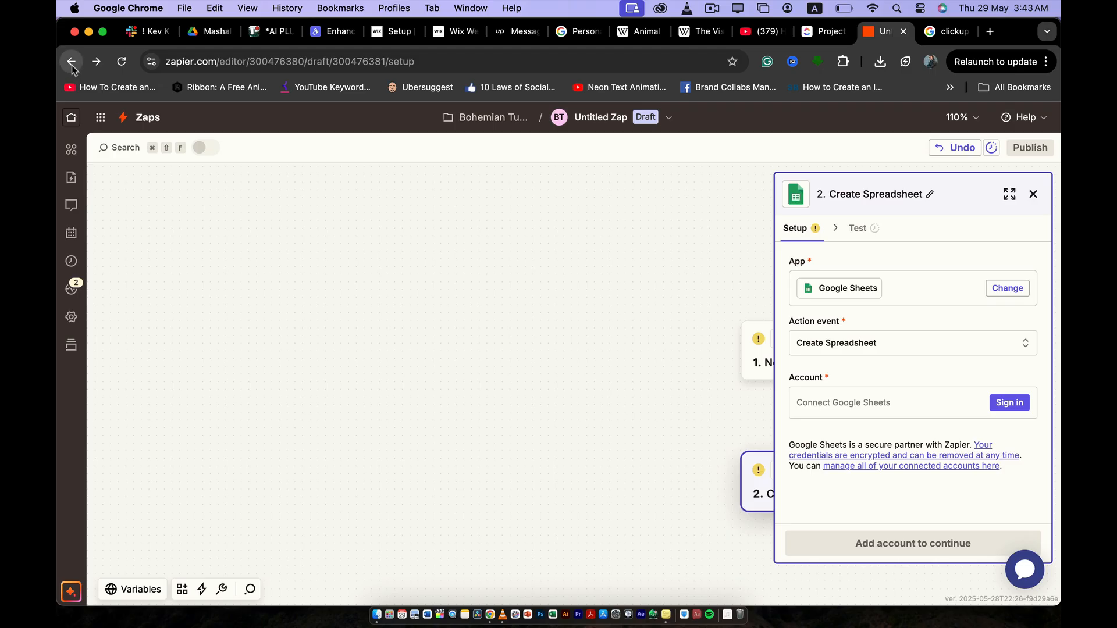
click(71, 65)
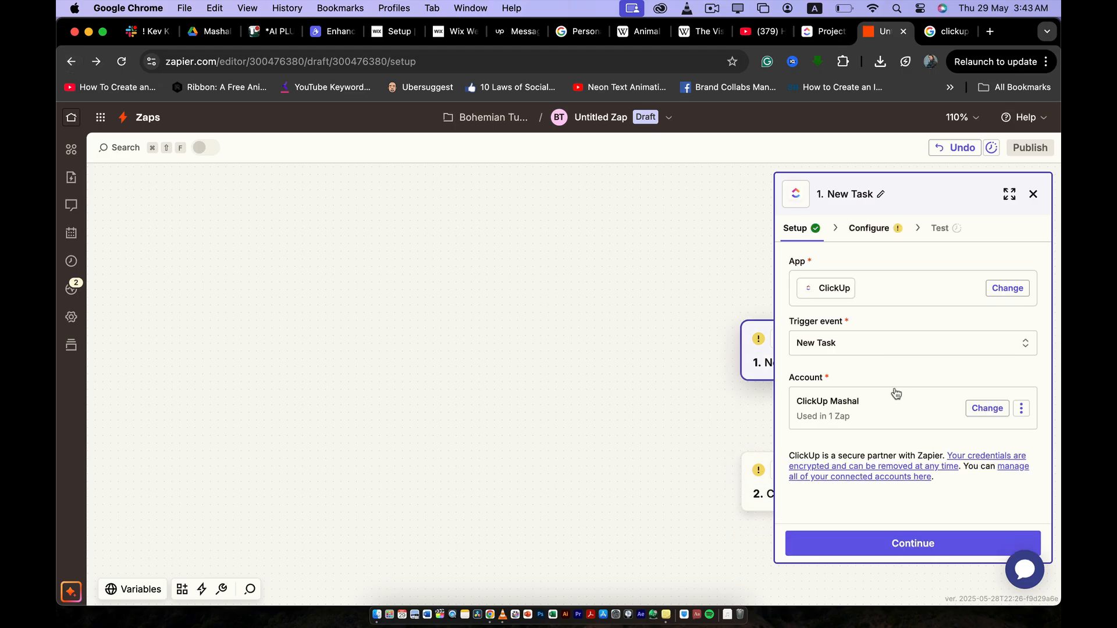
click(915, 543)
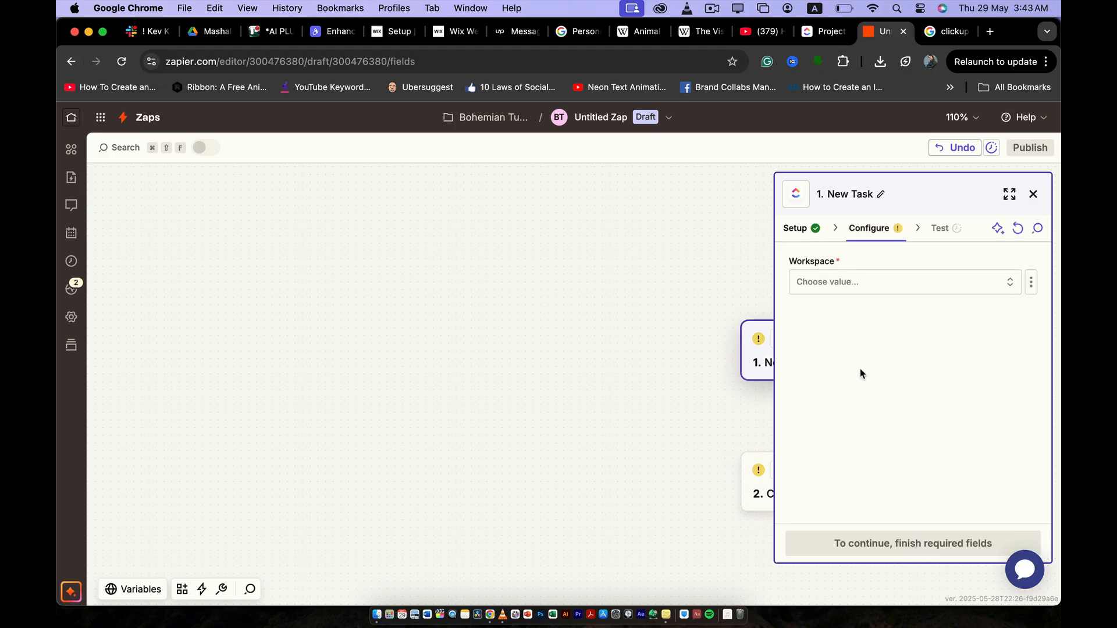
click(841, 282)
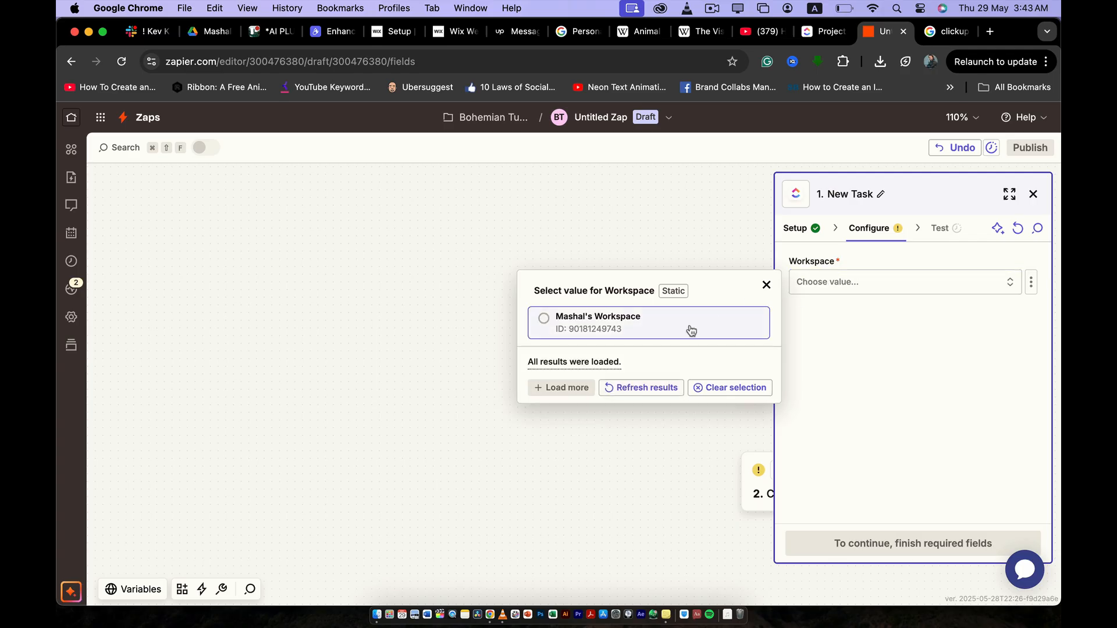
click(691, 331)
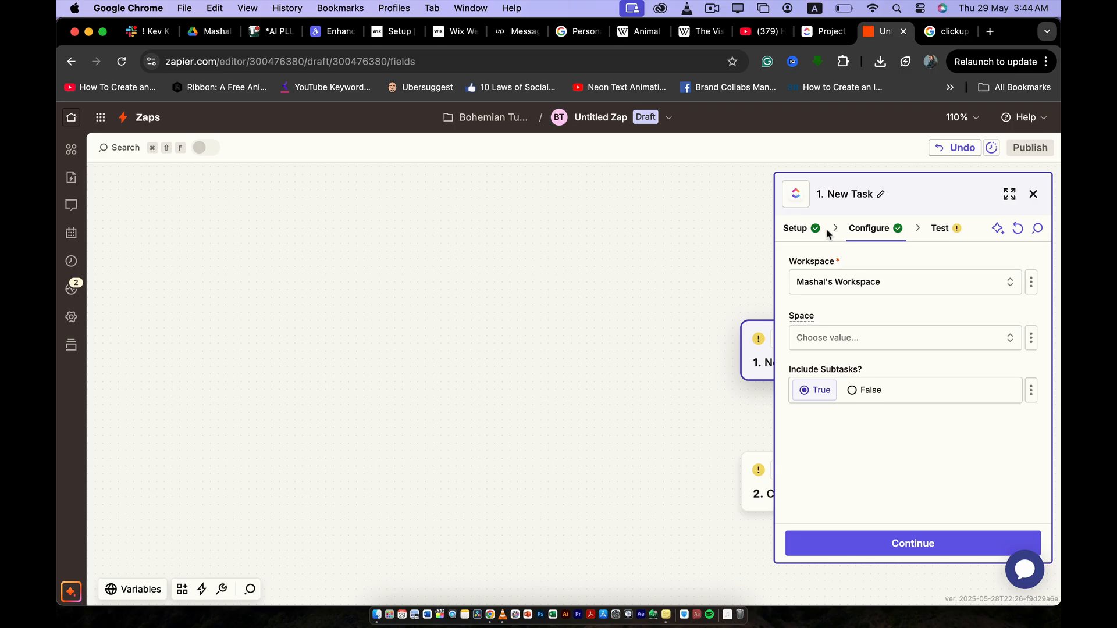
click(907, 542)
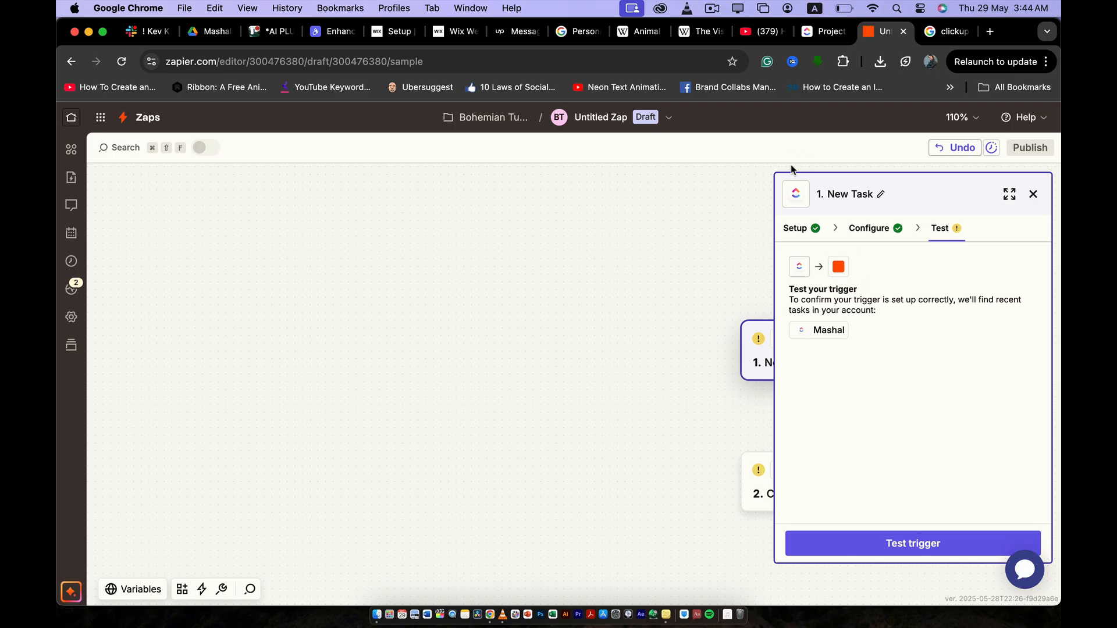
Step: Switch to ClickUp and view the Project 2 task list that the New Task trigger relates to
click(823, 31)
click(881, 31)
click(832, 33)
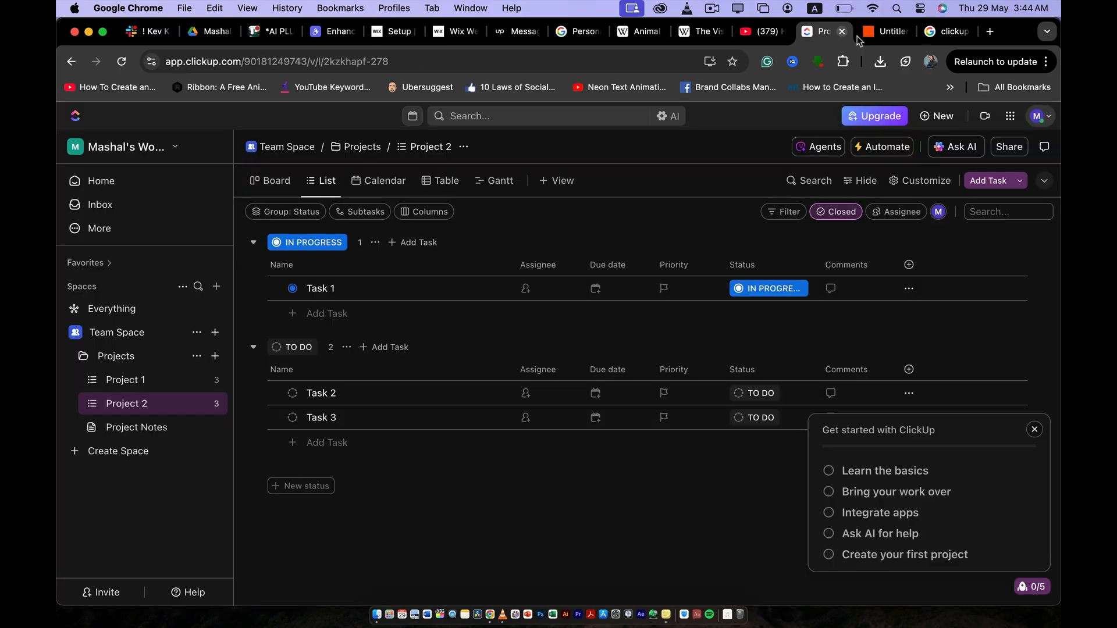
click(859, 35)
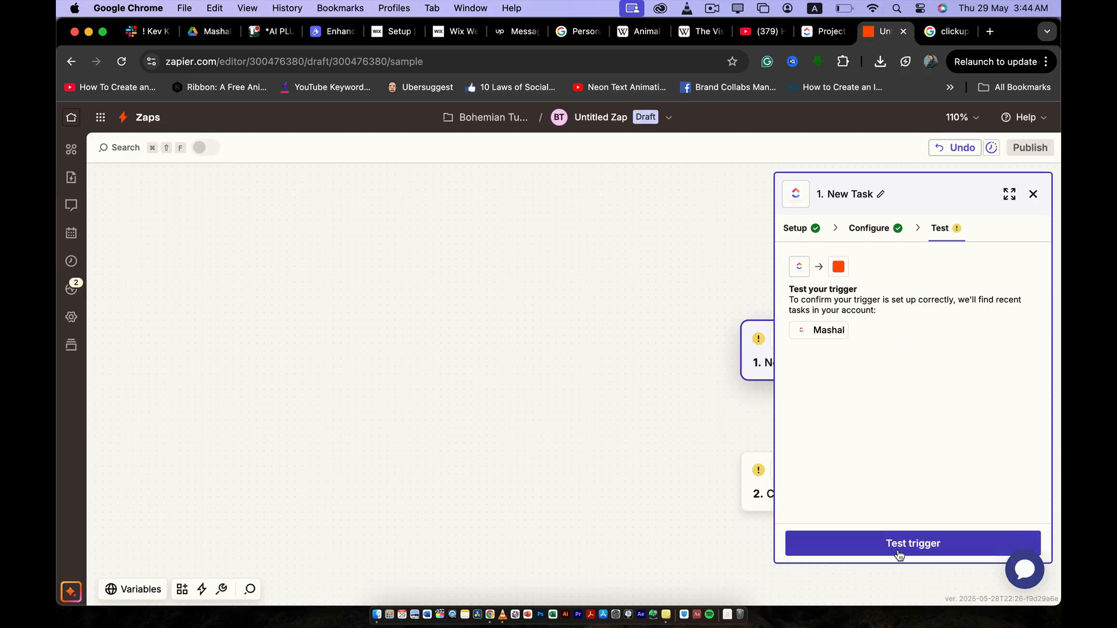
click(813, 36)
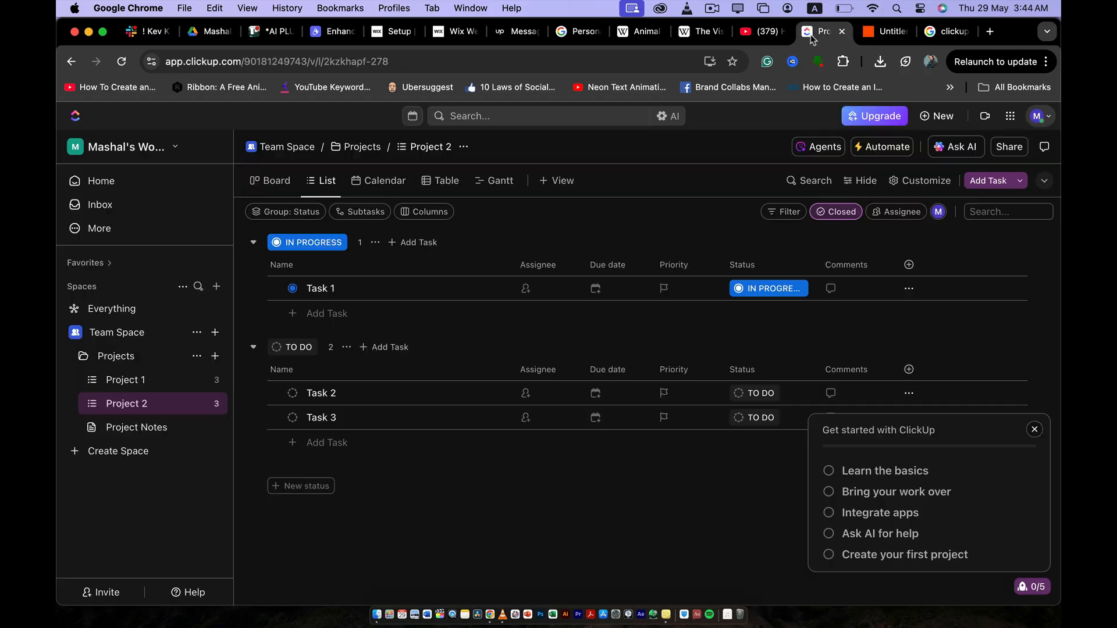